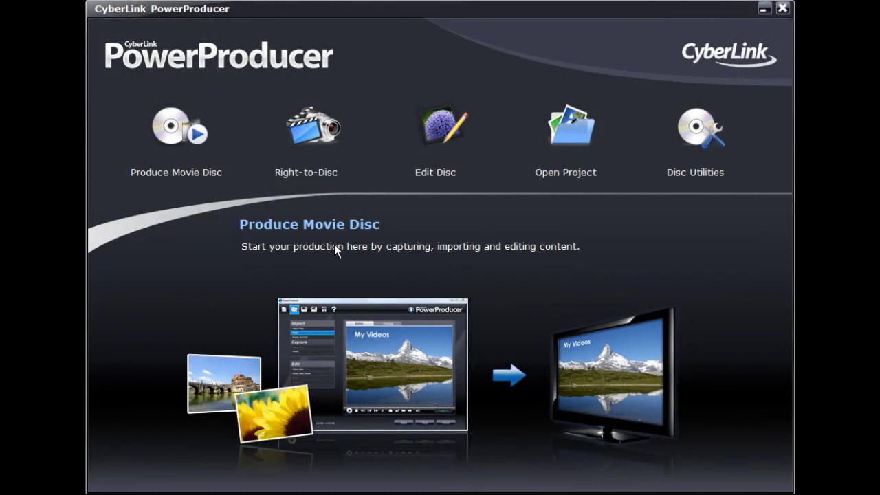
Choose Produce Movie Disc on the start screen to begin a new disc project.
left_click(180, 135)
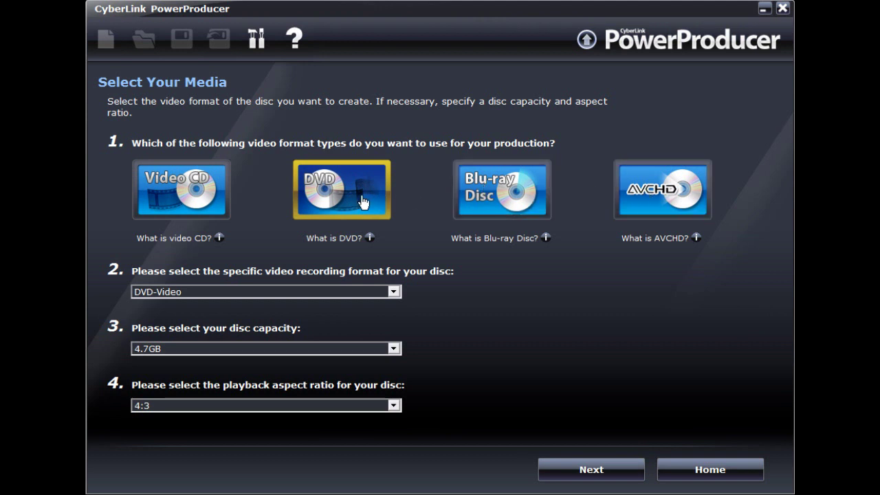
Keep the DVD-Video disc at 4.7GB capacity and 4:3 aspect ratio, and proceed to content.
left_click(394, 349)
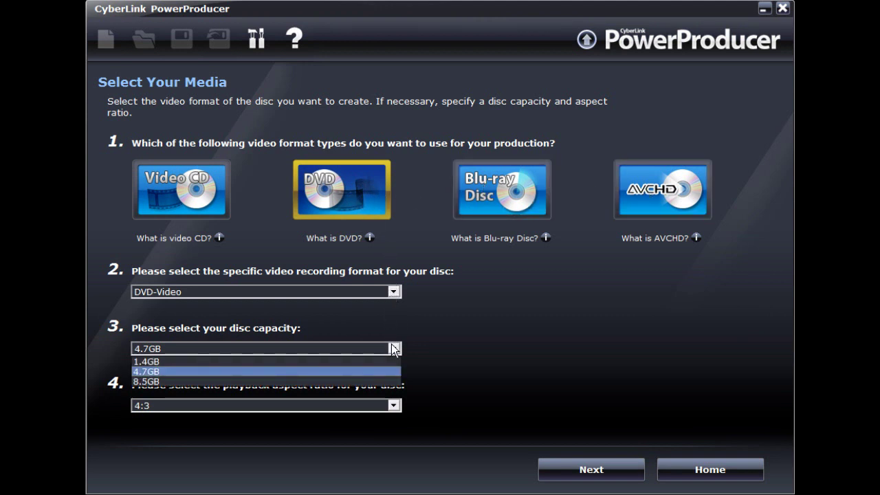
left_click(393, 349)
left_click(393, 406)
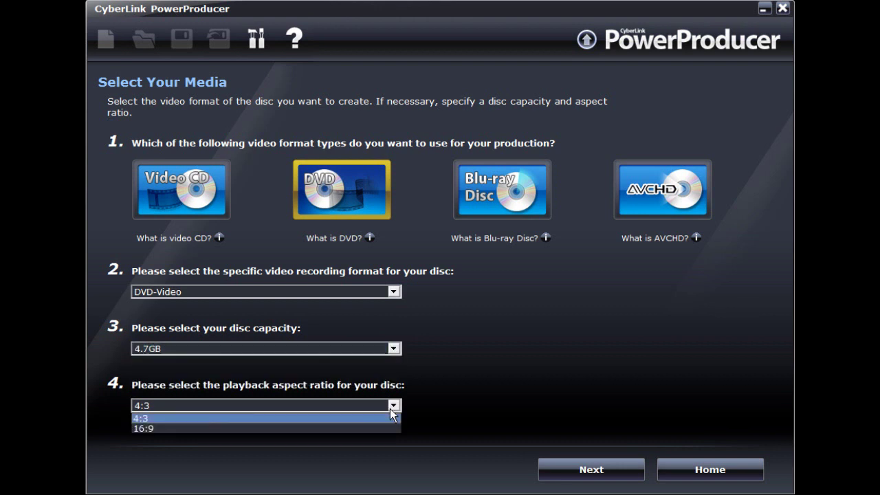
left_click(206, 418)
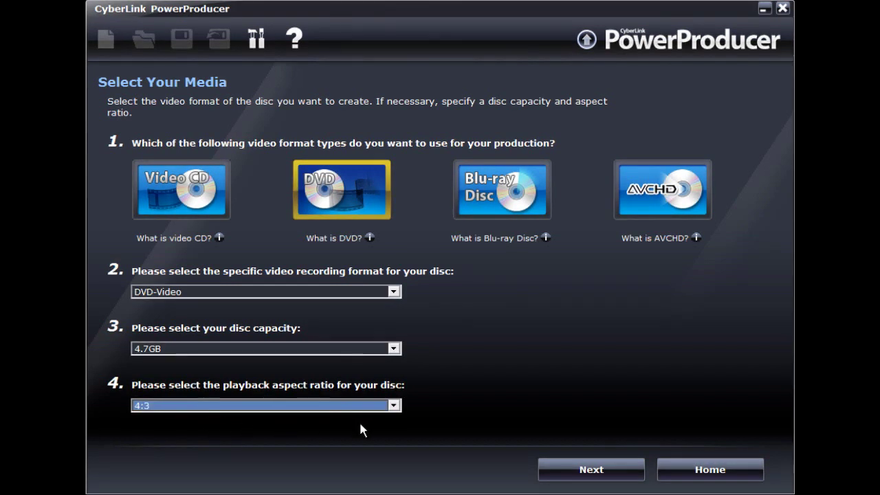
left_click(571, 469)
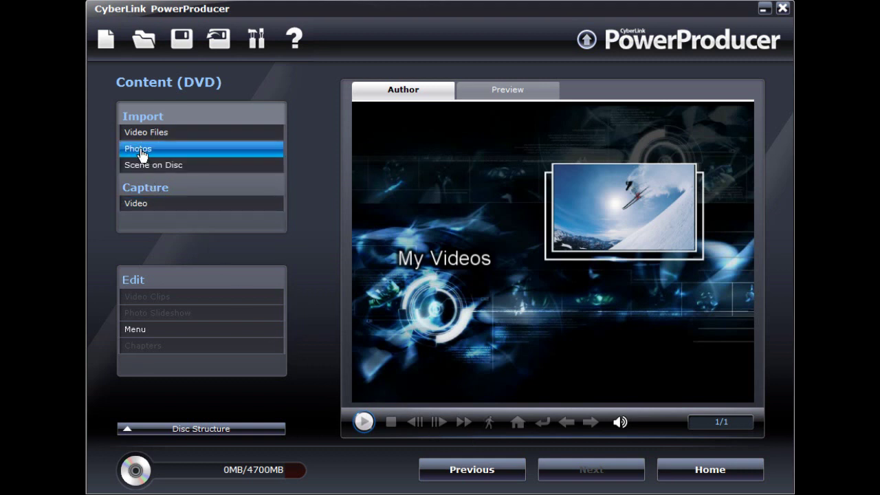
Import all JPGs from Vacation Photos > Tokyo, starting with DSCN4557, into a photo slideshow album.
left_click(141, 150)
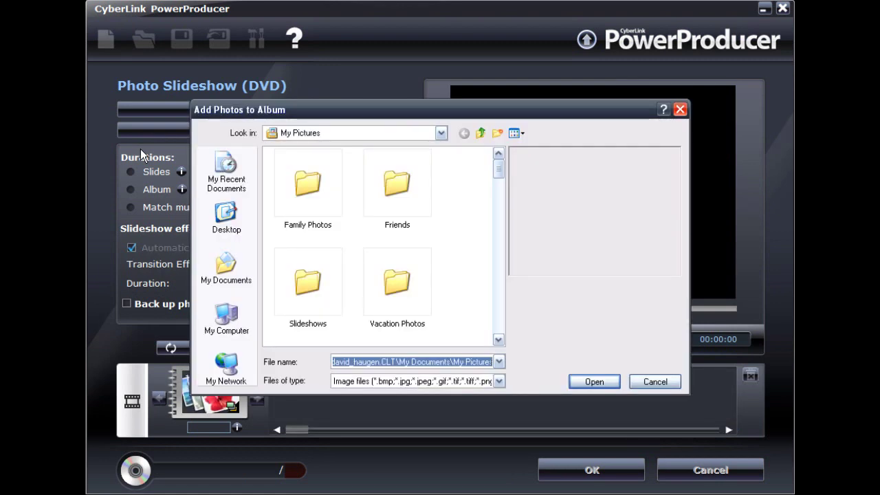
double_click(404, 287)
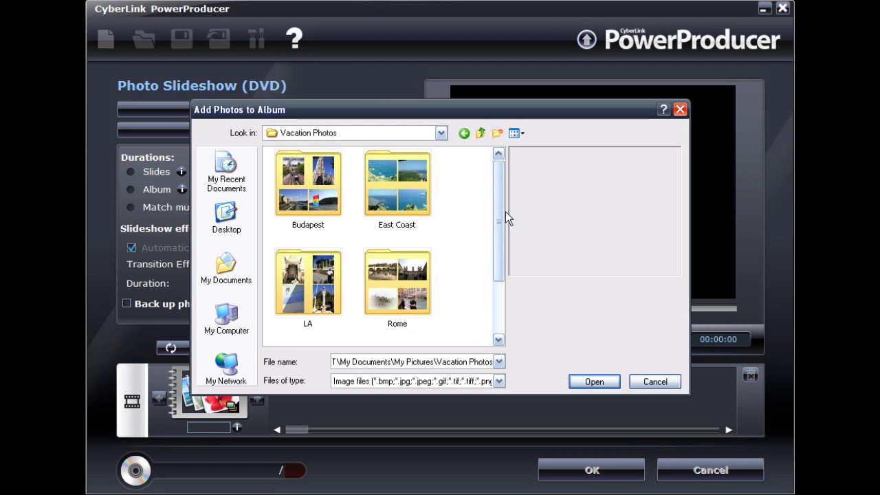
left_click_drag(505, 213, 502, 269)
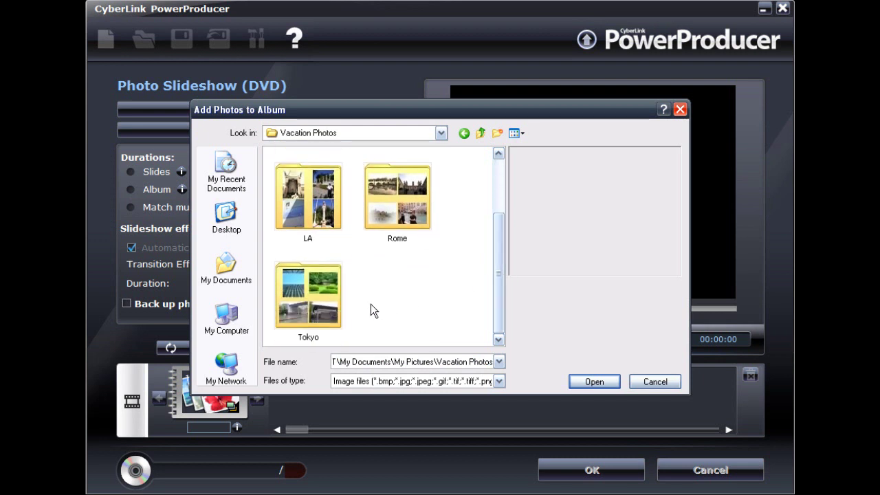
double_click(324, 304)
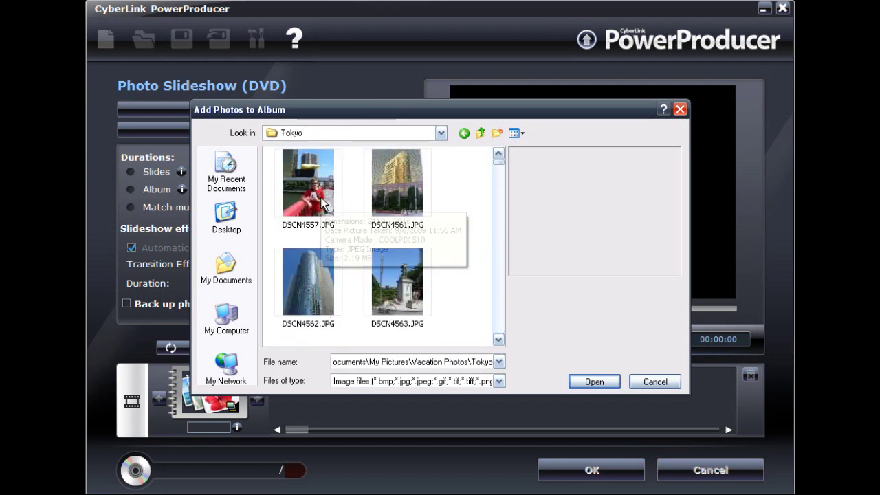
left_click(313, 198)
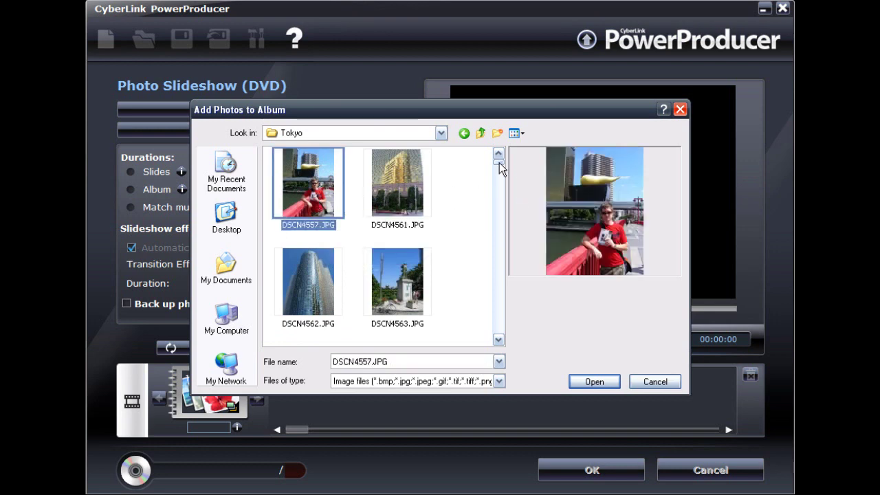
left_click_drag(500, 162, 499, 177)
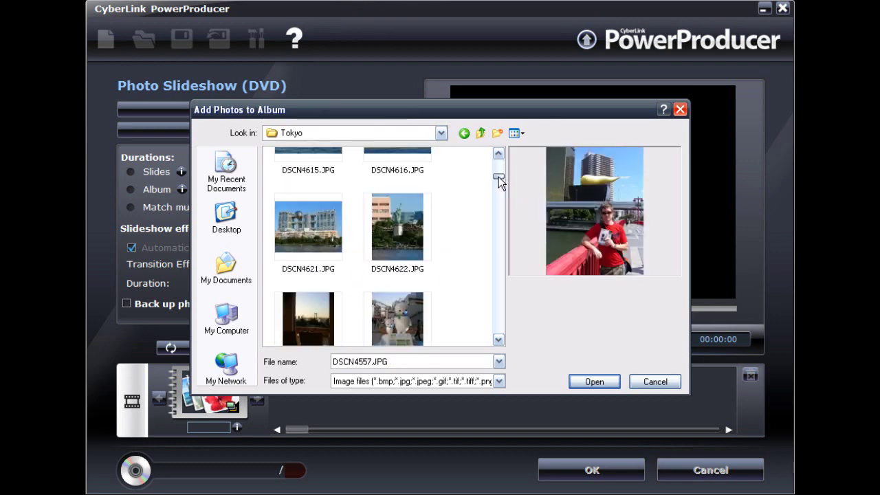
left_click(406, 313, "shift")
left_click(596, 381)
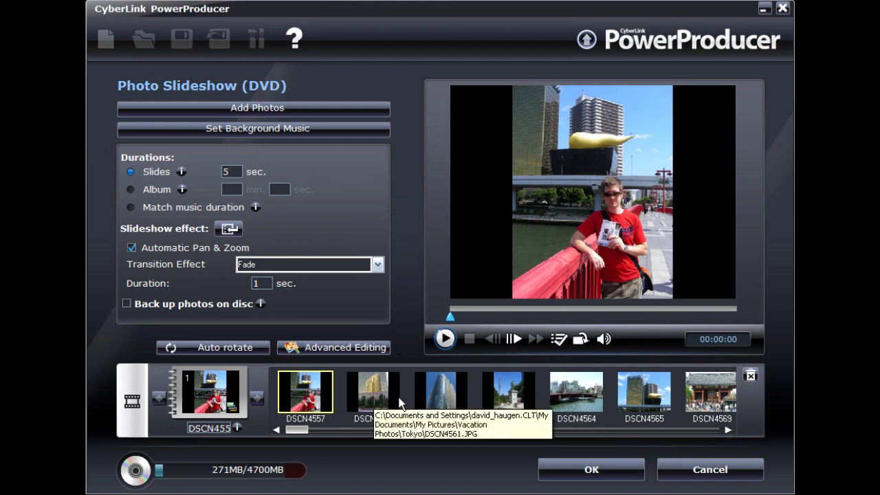
Move bridge photo DSCN4564 to first place and tower photo DSCN4562 to second.
left_click(575, 398)
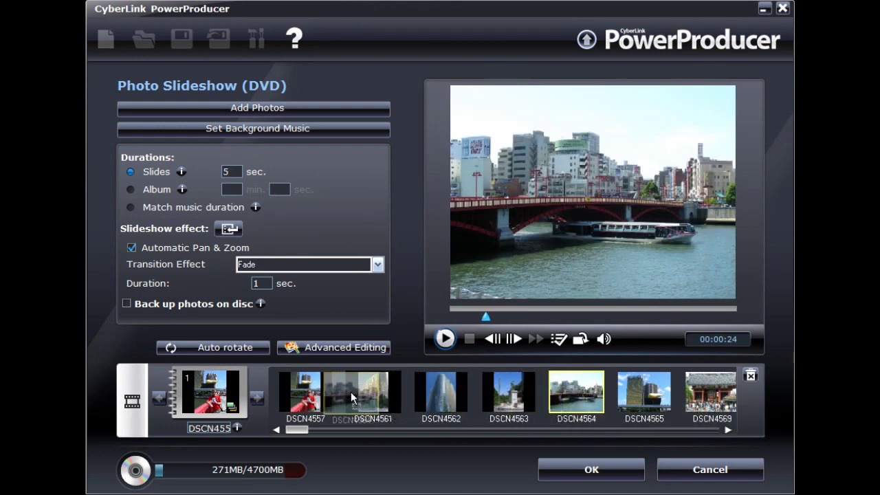
left_click_drag(301, 397, 300, 391)
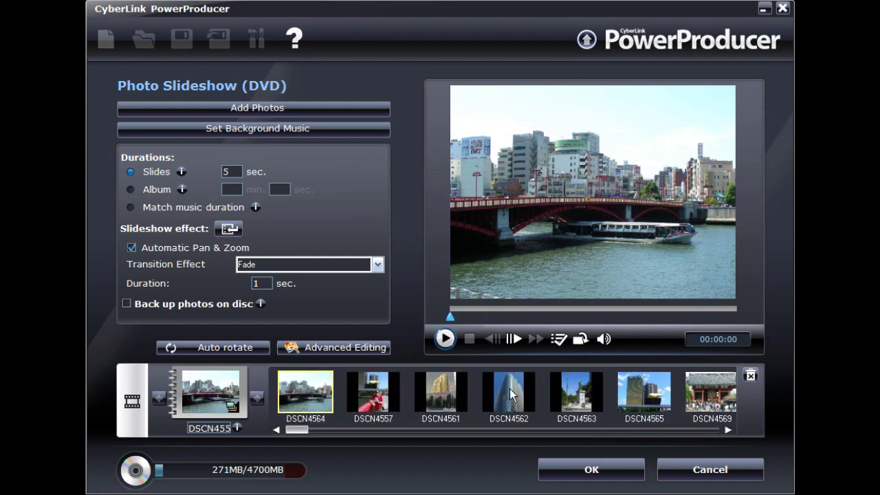
left_click_drag(509, 396, 376, 389)
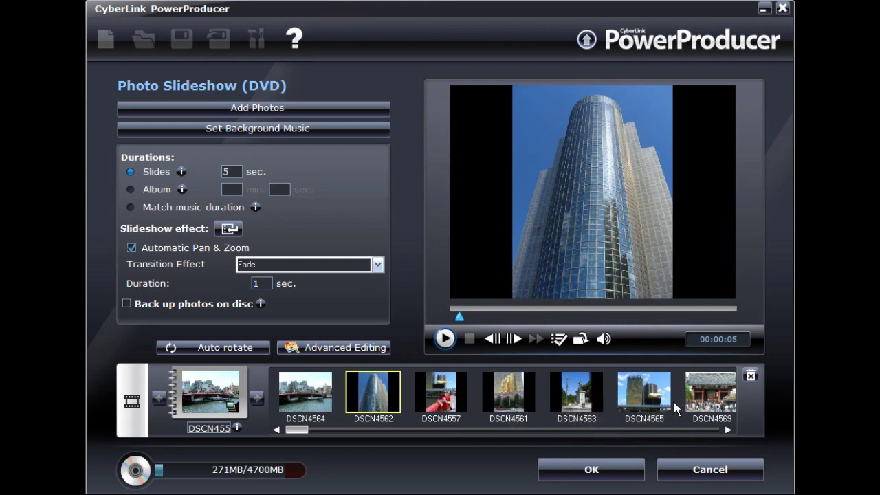
Set temple photo DSCN4569 as the title thumbnail and name the album 'Tokyo'.
left_click(714, 398)
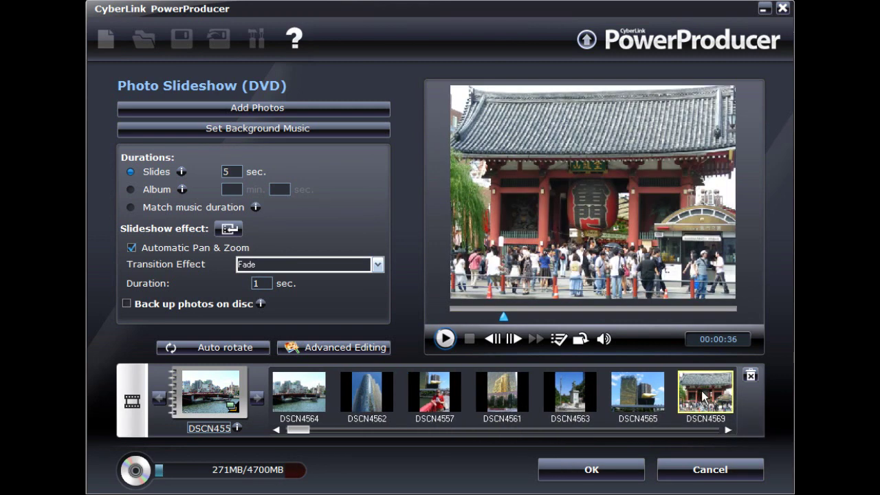
left_click(560, 340)
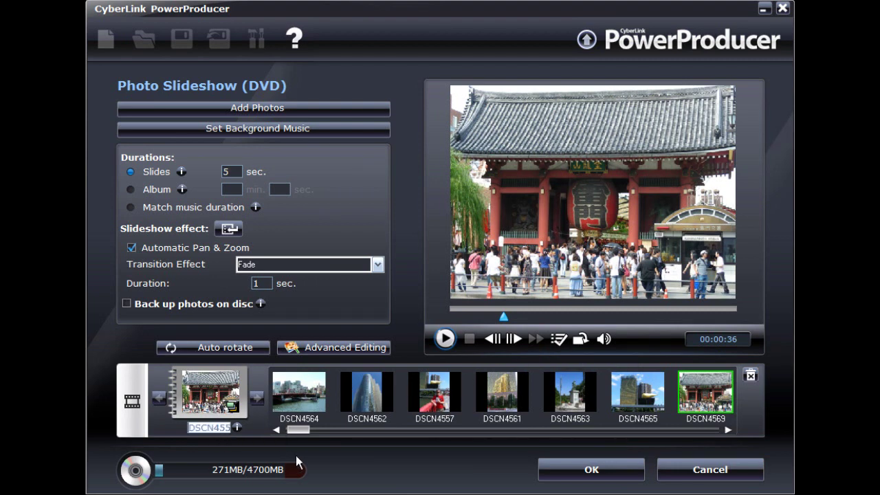
type("T")
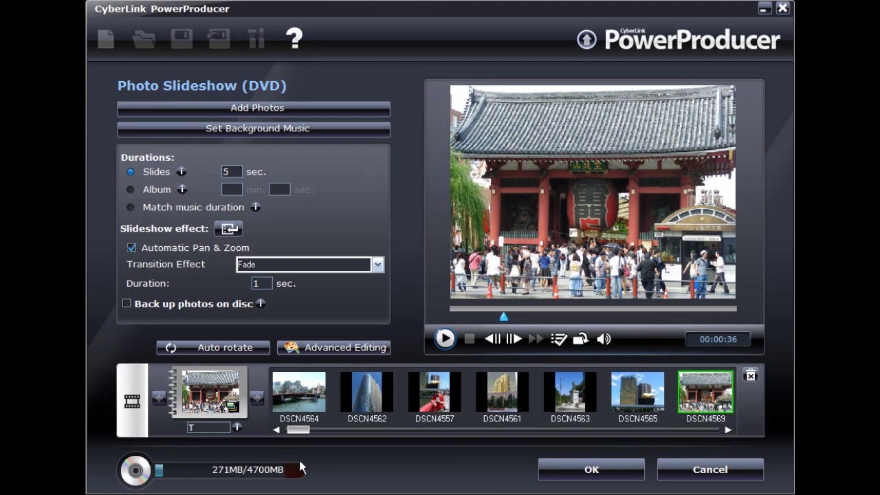
type("oky")
type("o")
left_click(181, 189)
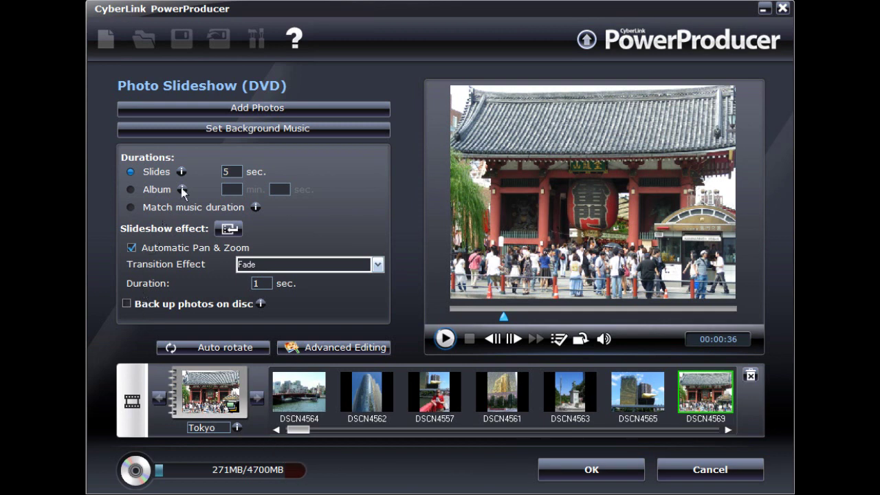
left_click(238, 135)
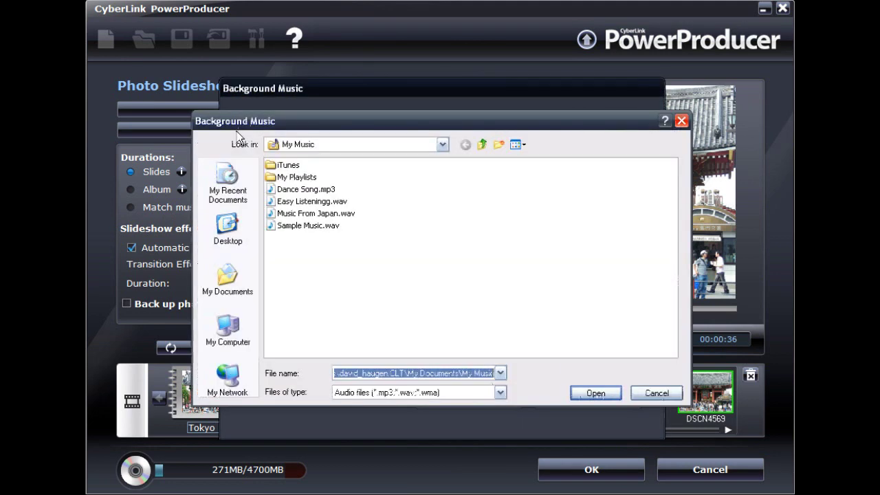
Attach Music From Japan.wav as background music, trimmed to start at 00:00:02.
left_click(282, 214)
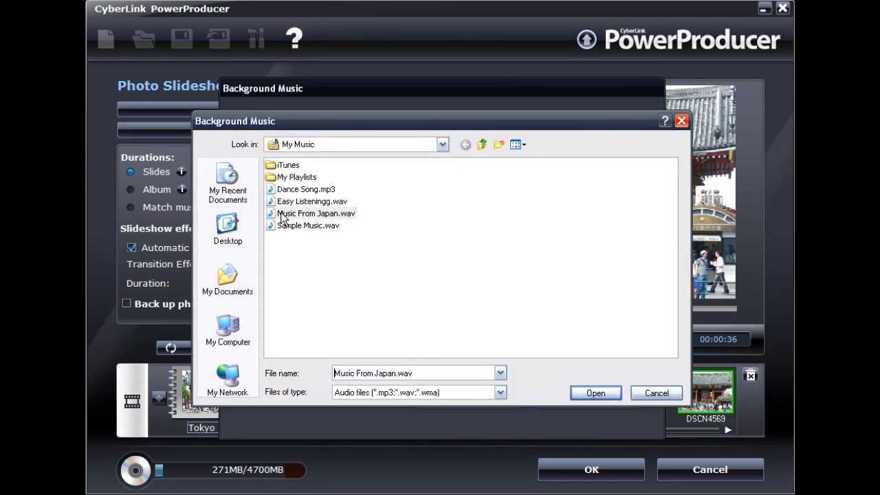
left_click(595, 398)
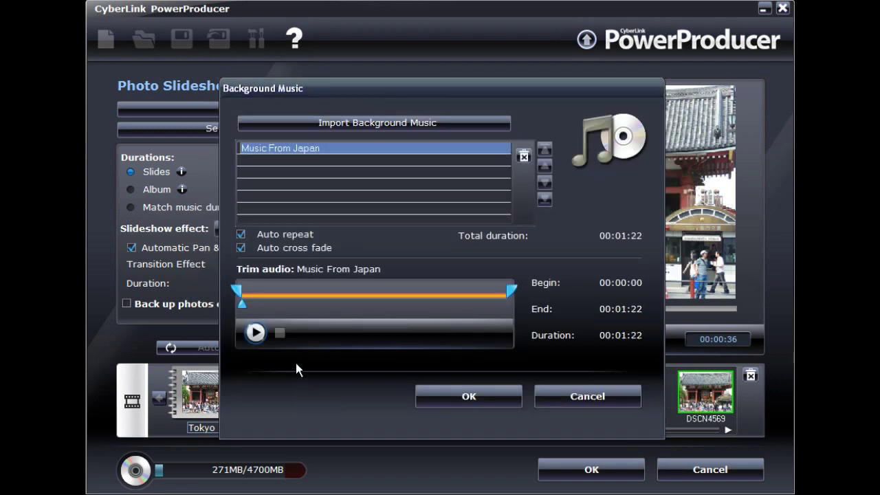
left_click(242, 248)
left_click(242, 248)
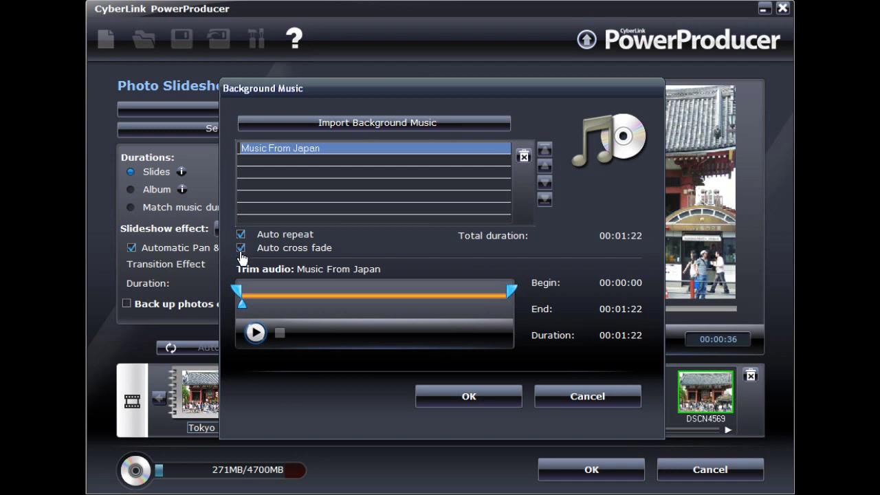
left_click(255, 333)
left_click(255, 333)
left_click_drag(237, 289, 246, 300)
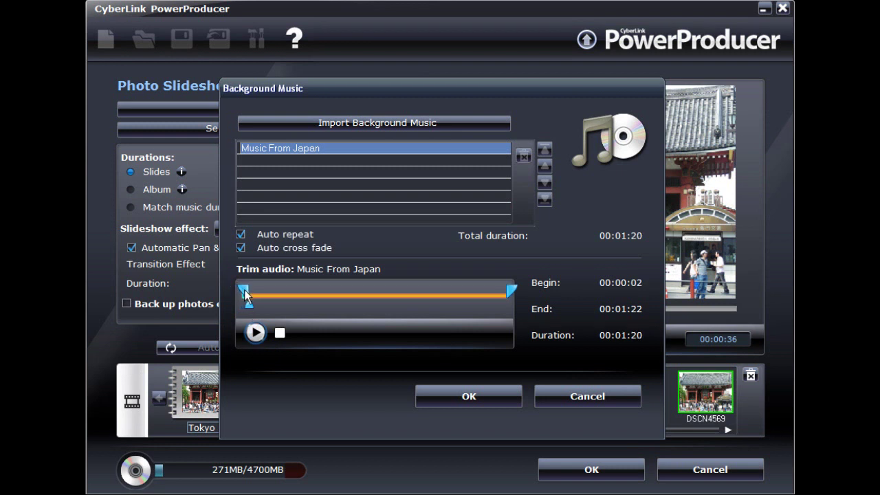
left_click(459, 399)
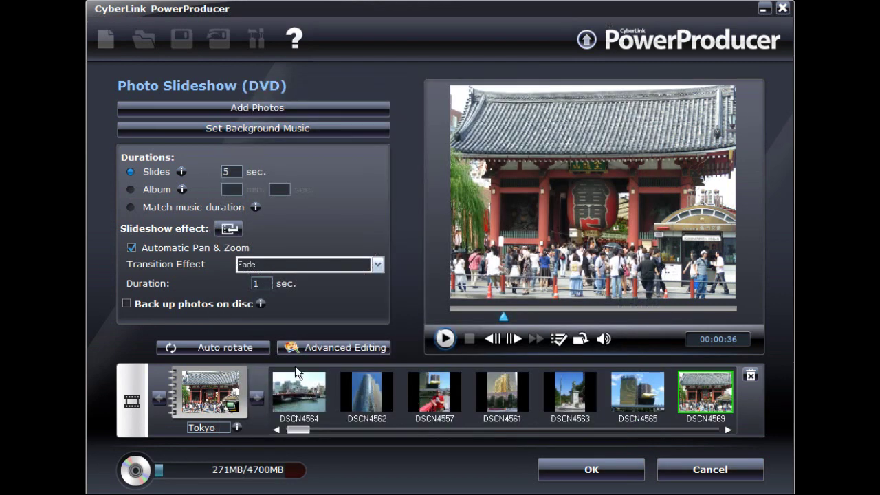
Show each slide for 3 sec and apply this slideshow effect to all albums.
left_click(131, 191)
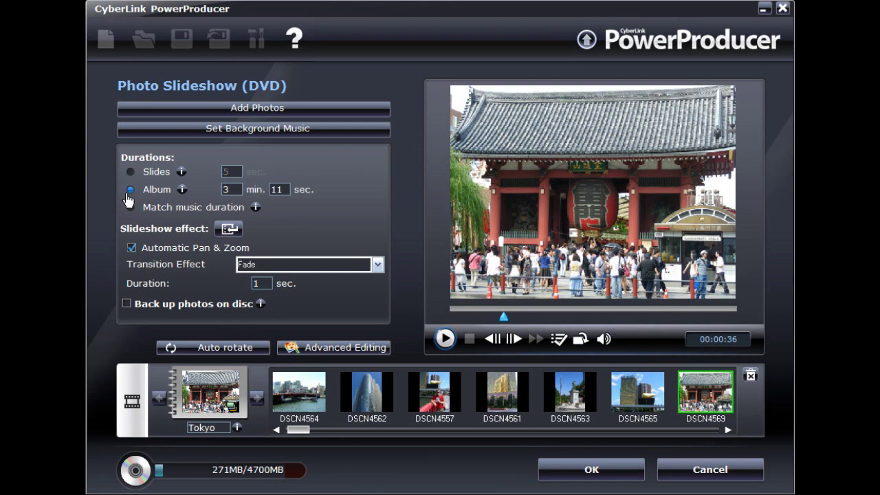
left_click(130, 208)
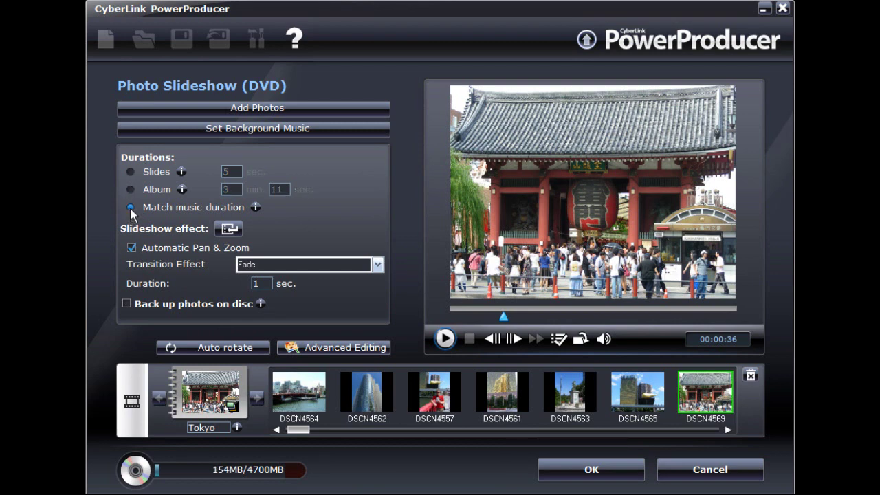
left_click(131, 172)
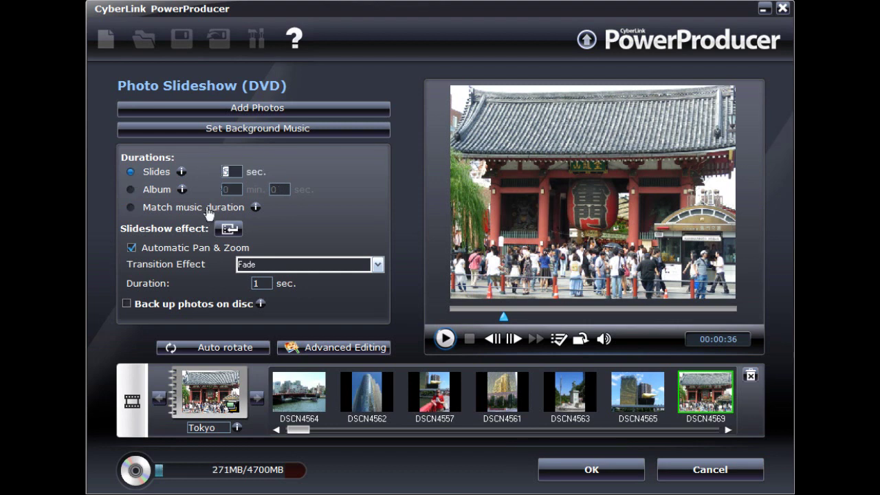
type("3")
left_click(229, 231)
left_click(377, 265)
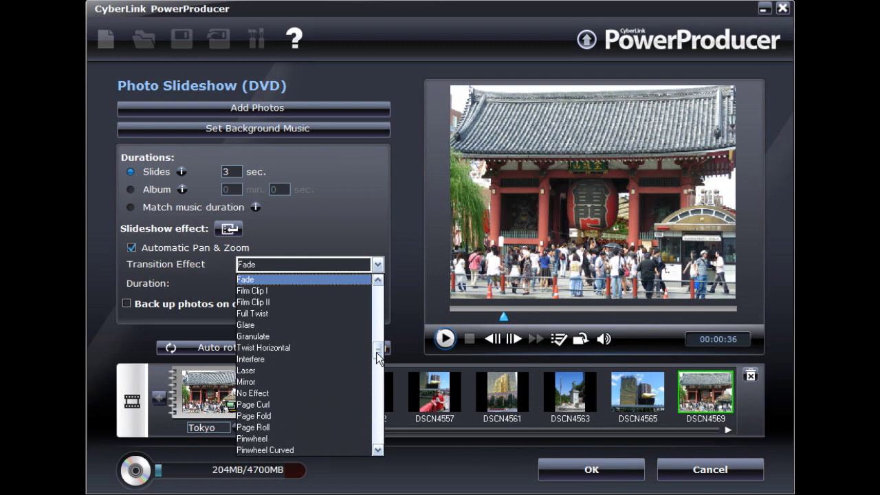
Switch the transition effect to Random and confirm the Tokyo slideshow settings.
left_click_drag(377, 354, 366, 287)
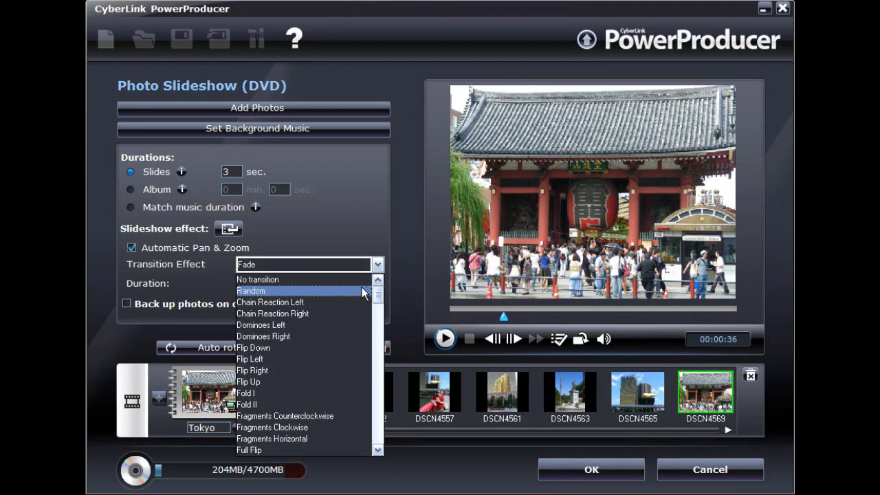
left_click(322, 290)
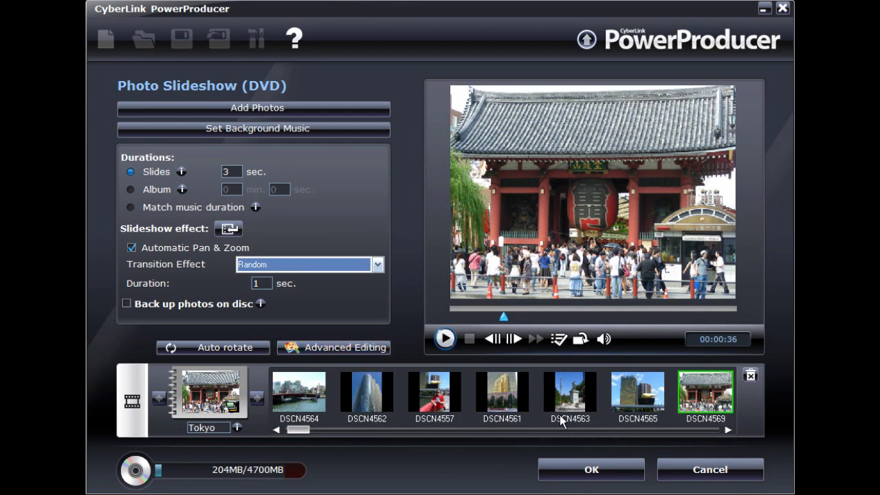
left_click(581, 469)
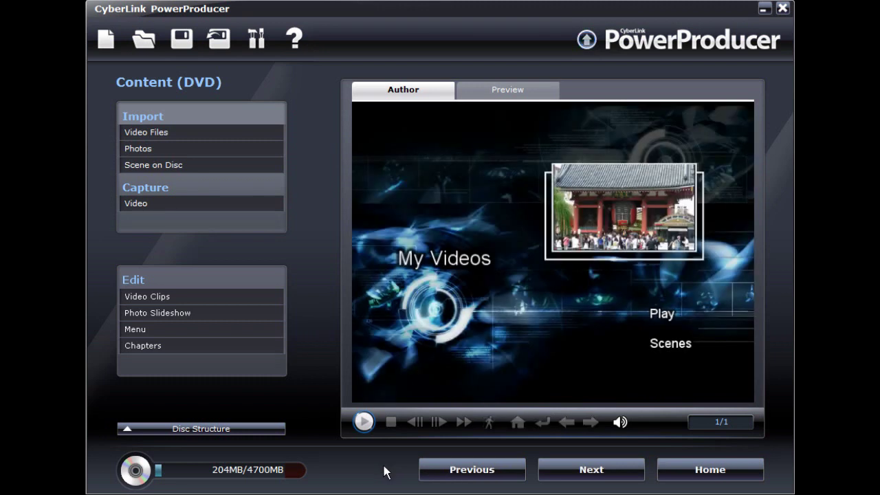
Import every photo from Vacation Photos > Rome, starting with PB240115, as a second album.
left_click(142, 149)
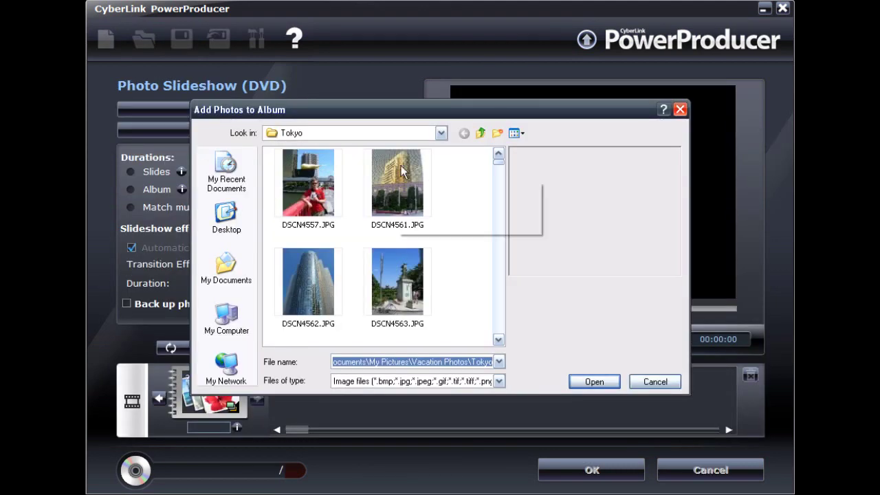
left_click(482, 133)
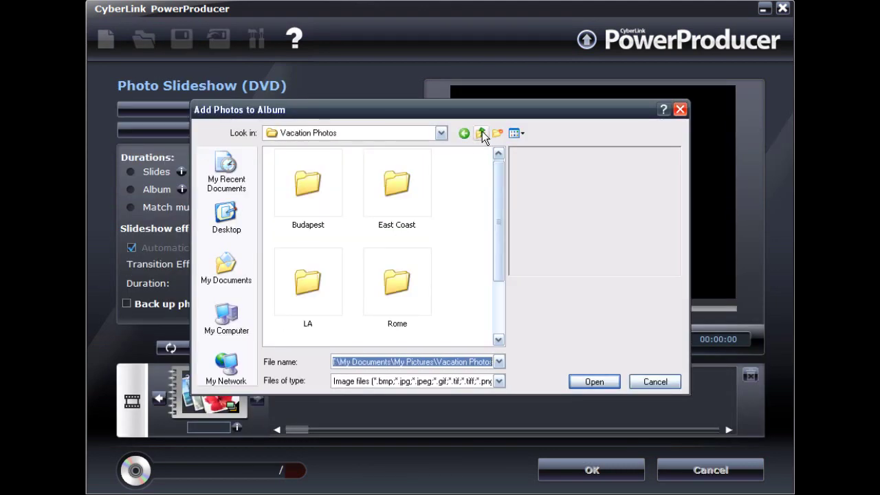
double_click(405, 280)
left_click(309, 186)
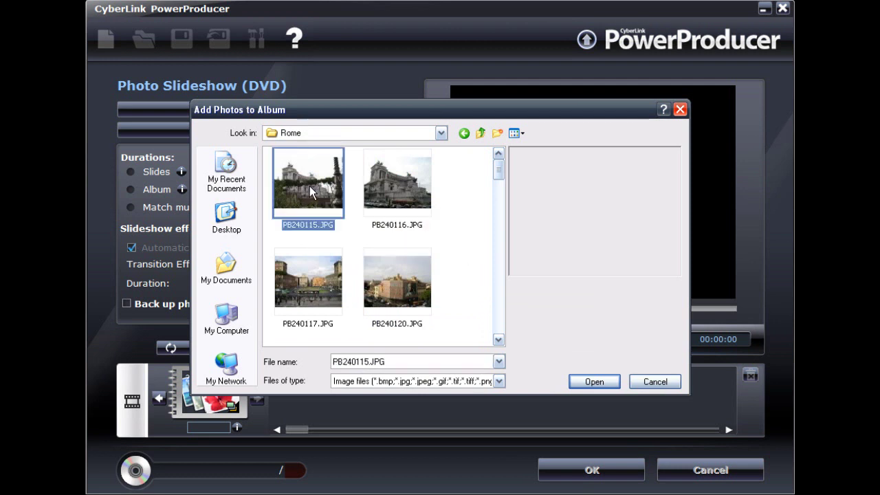
left_click_drag(498, 169, 498, 322)
left_click(397, 200, "shift")
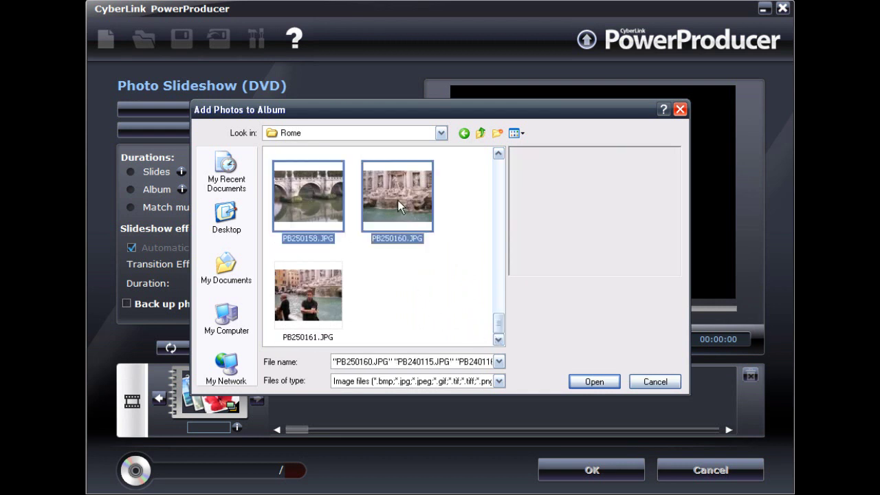
left_click(591, 382)
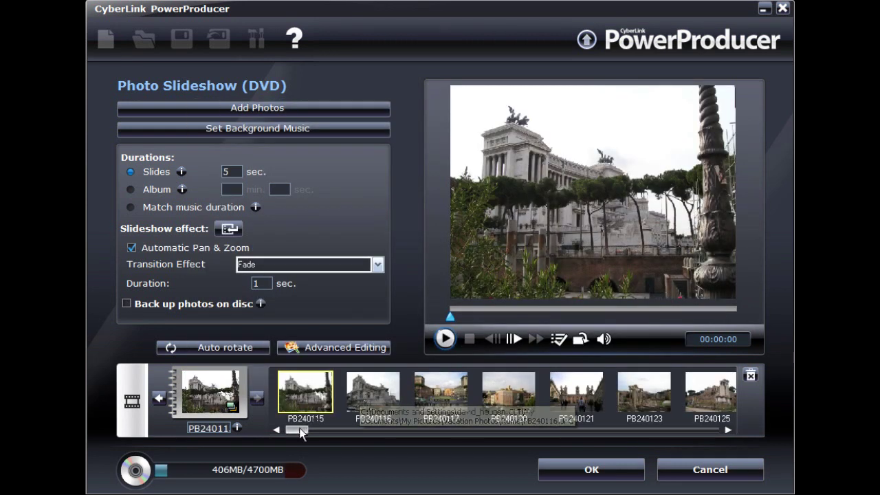
Name the album Rome, use Colosseum photo PB240144 as cover, and set 3 min 11 sec album duration.
double_click(223, 430)
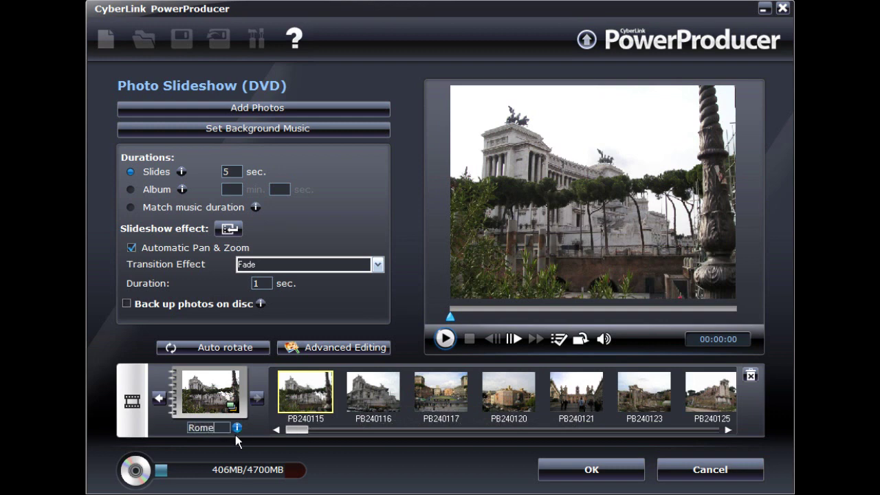
left_click_drag(298, 431, 605, 430)
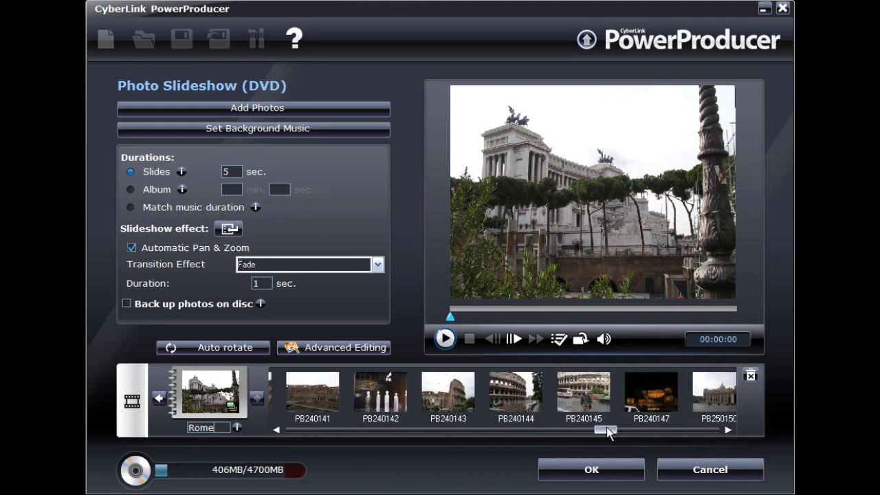
left_click(519, 399)
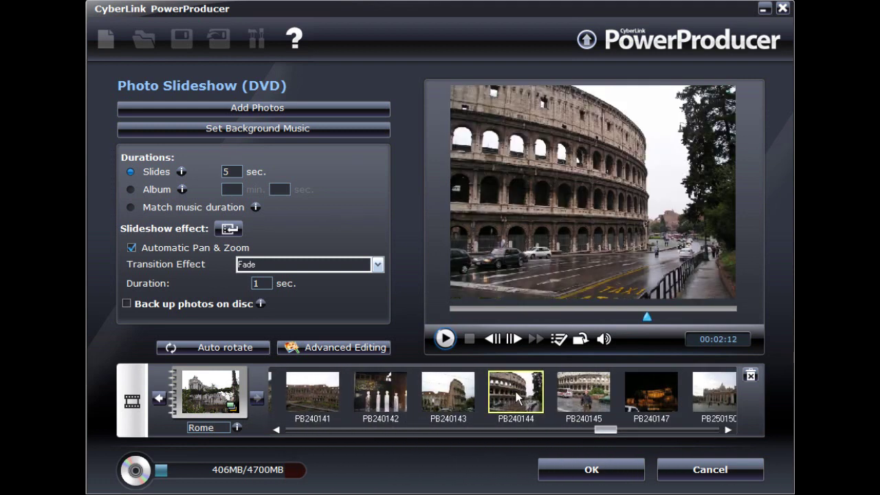
left_click(559, 339)
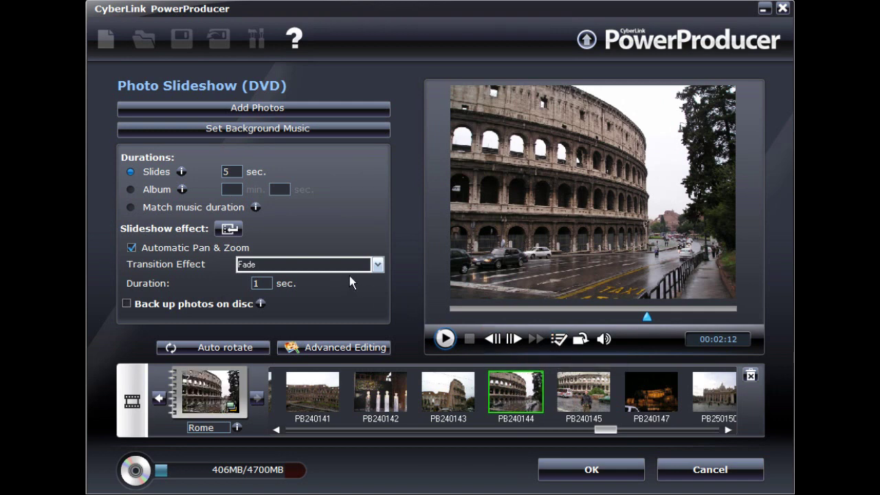
left_click(131, 190)
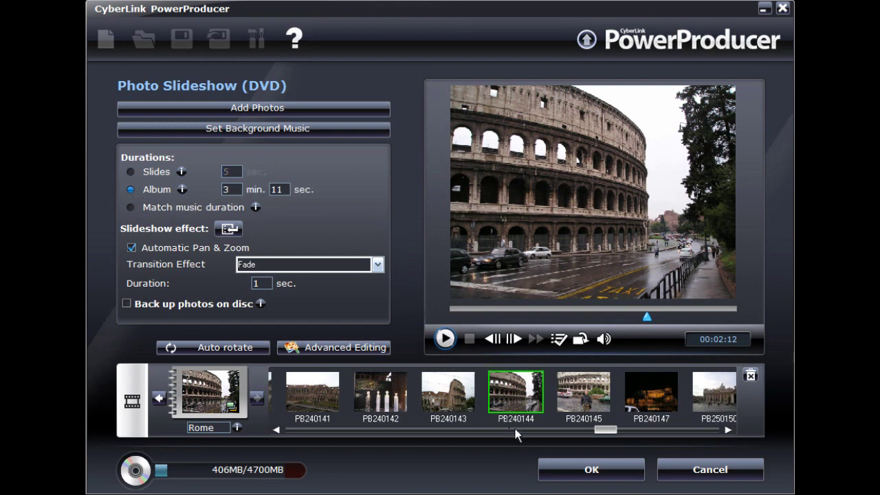
left_click(562, 474)
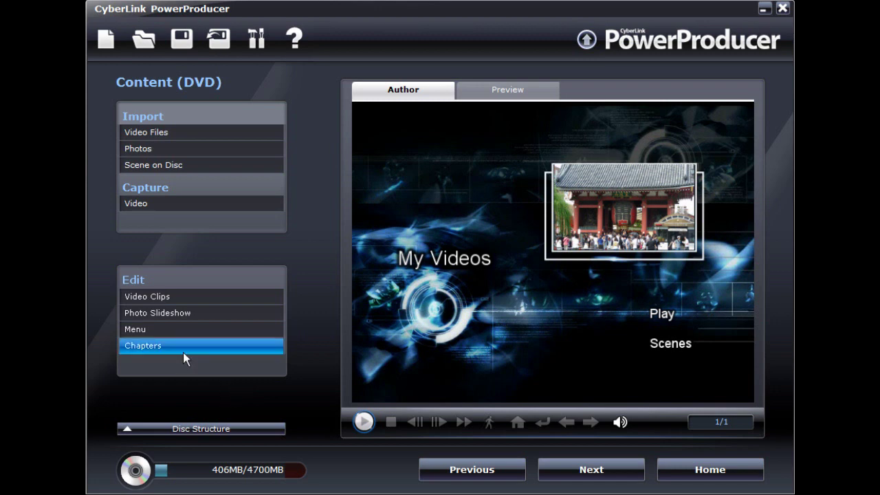
Reopen the photo slideshow editor with the Tokyo album selected.
left_click(166, 319)
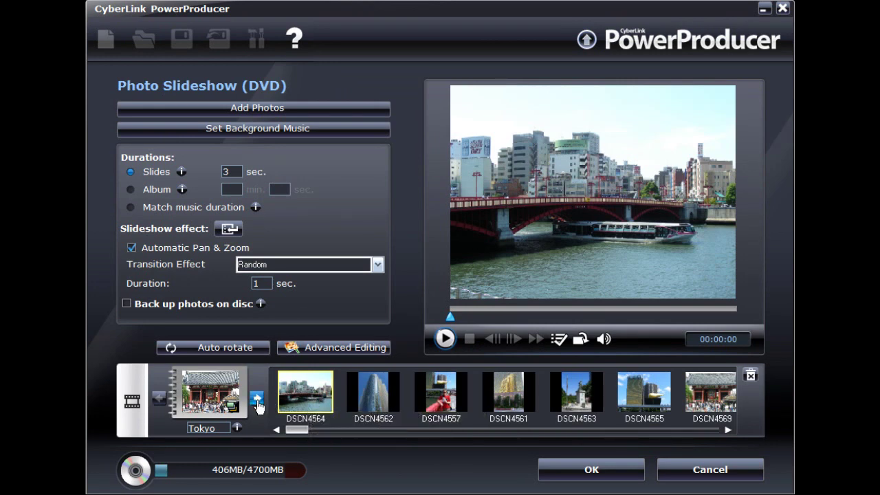
left_click(257, 400)
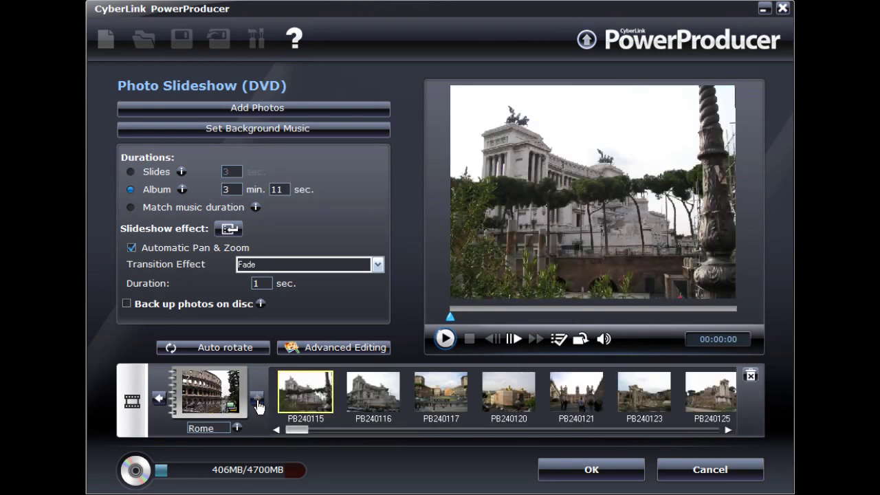
left_click(157, 404)
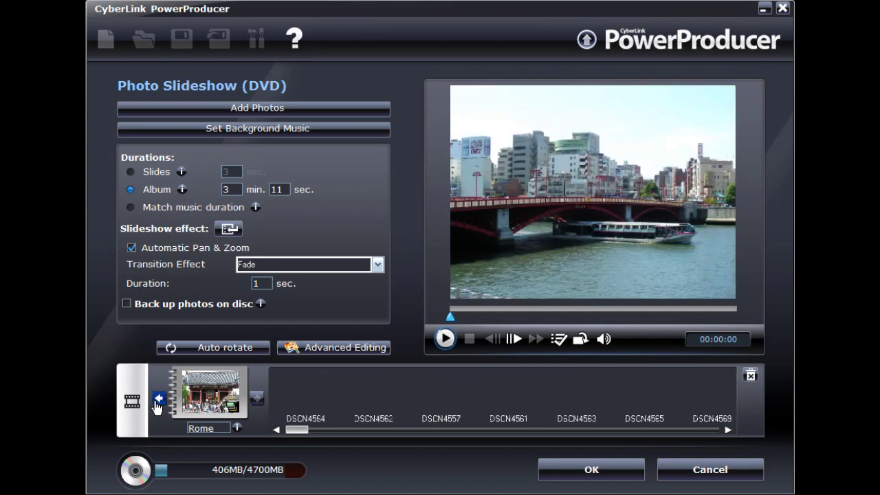
Import DSCN4757, DSCN4763 and DSCN4772 from the Tokyo folder into the album and accept the changes.
left_click(251, 110)
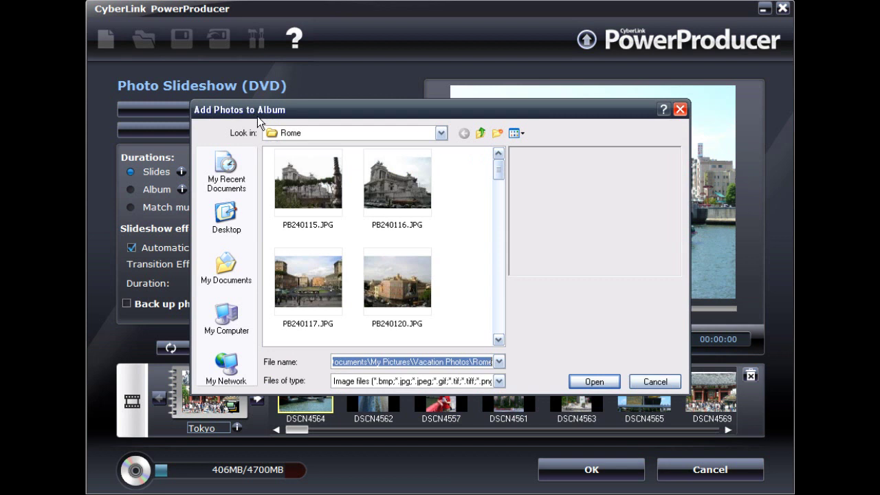
left_click(481, 133)
left_click_drag(505, 234, 412, 304)
double_click(314, 299)
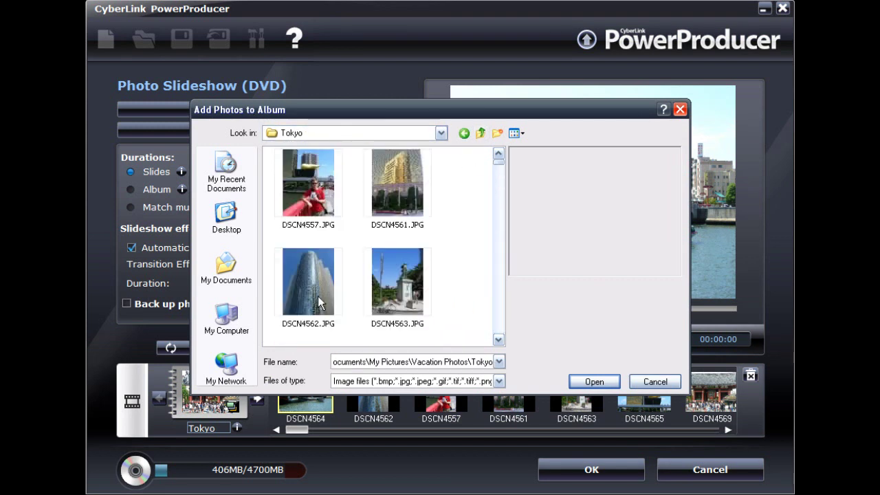
left_click_drag(498, 162, 500, 201)
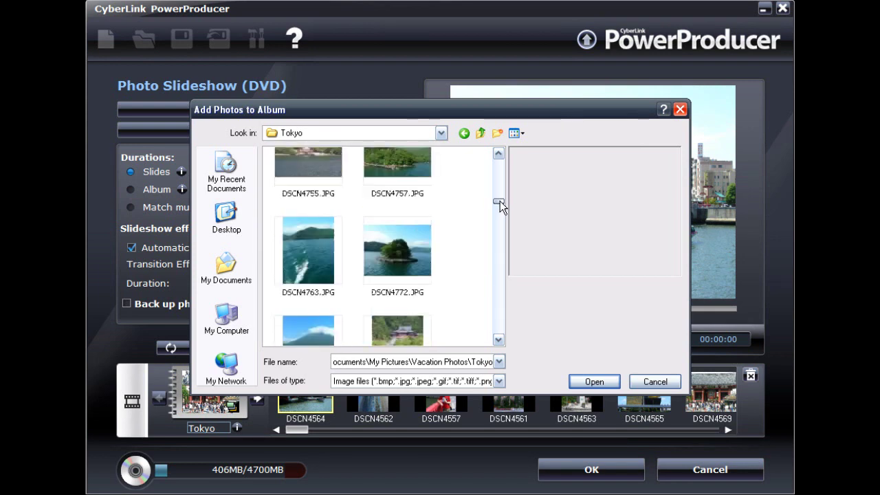
left_click(407, 167)
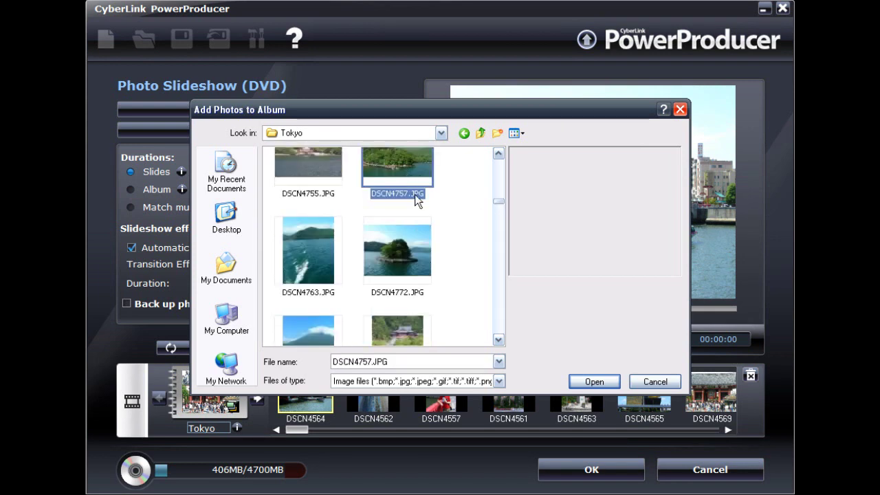
left_click(406, 323, "shift")
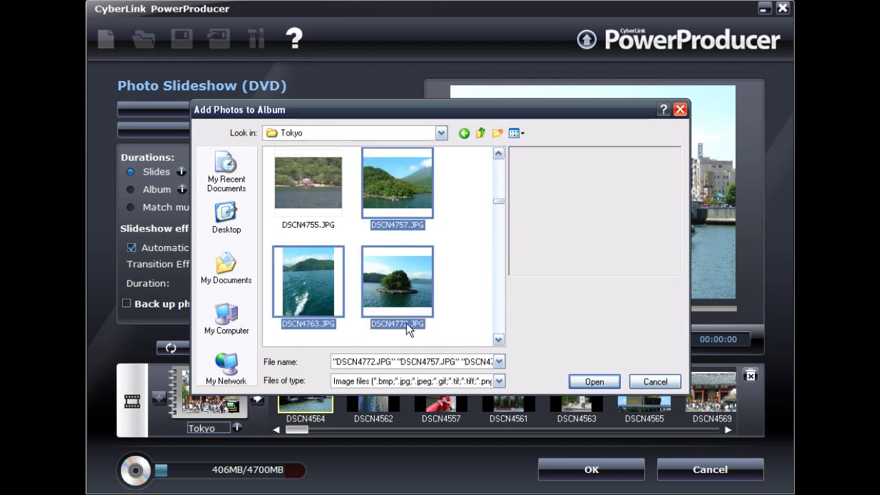
left_click(593, 383)
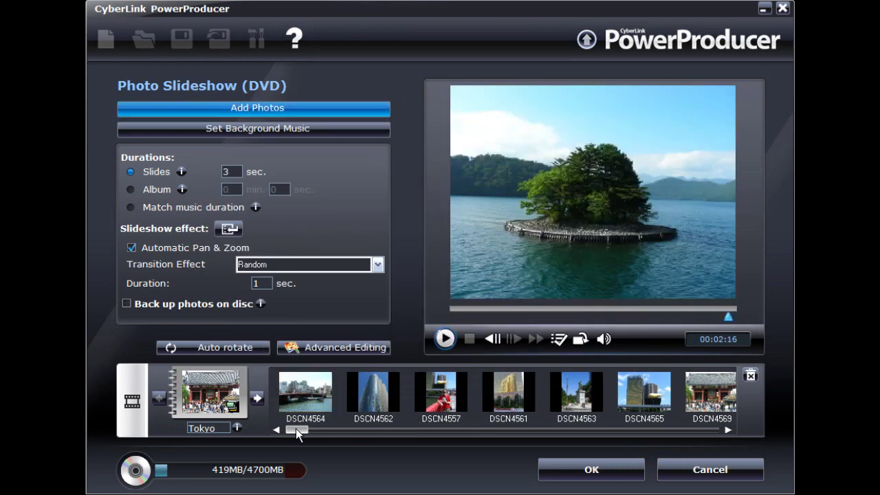
left_click(594, 467)
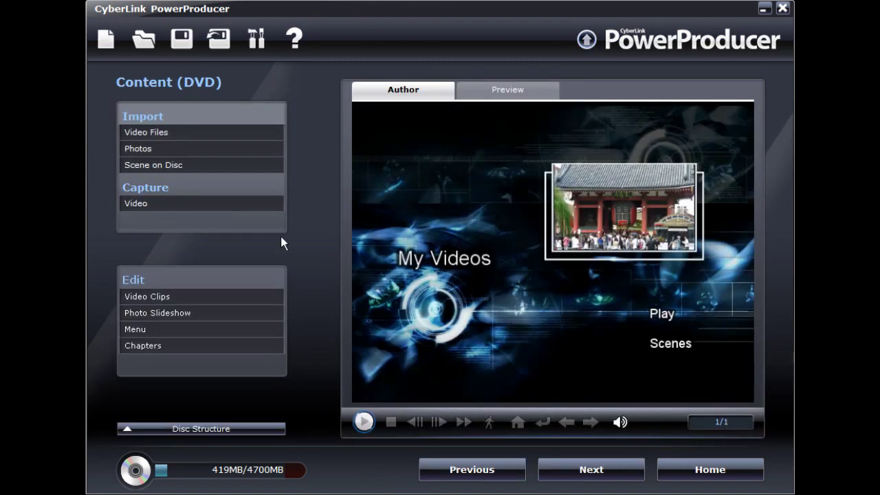
Save the project under the file name vacation, creating vacation.ppp.
left_click(183, 40)
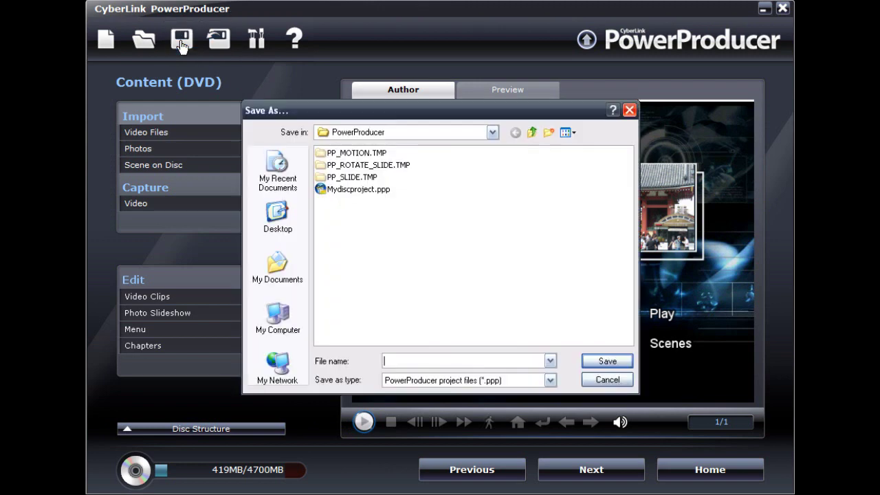
type("vacation")
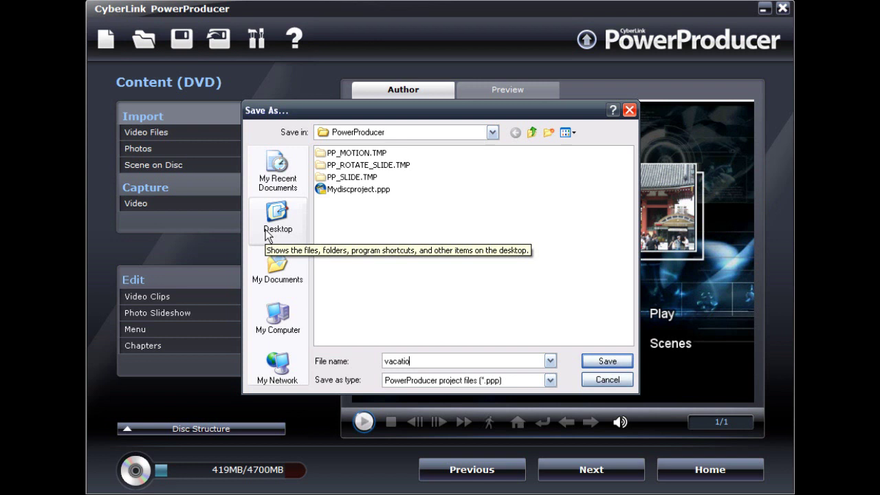
left_click(605, 363)
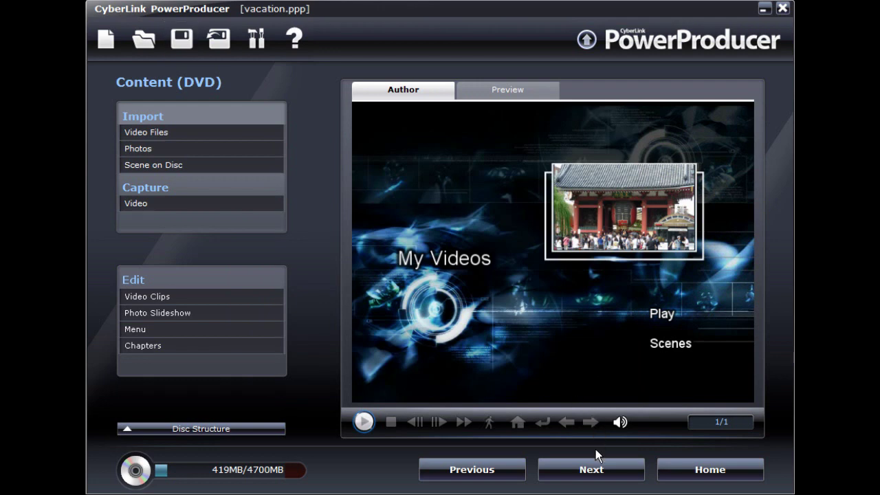
Advance to the Final Output page showing Burn to disc, 1 copy and volume label NEW_VOLUME.
left_click(591, 471)
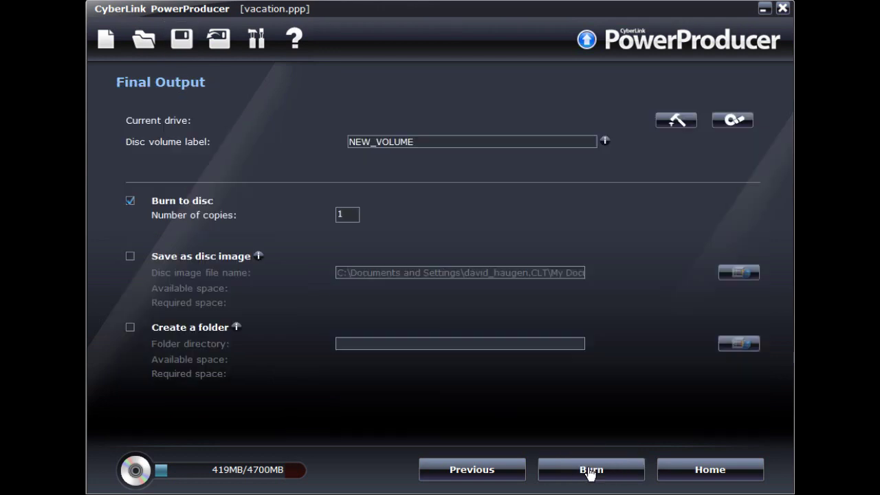